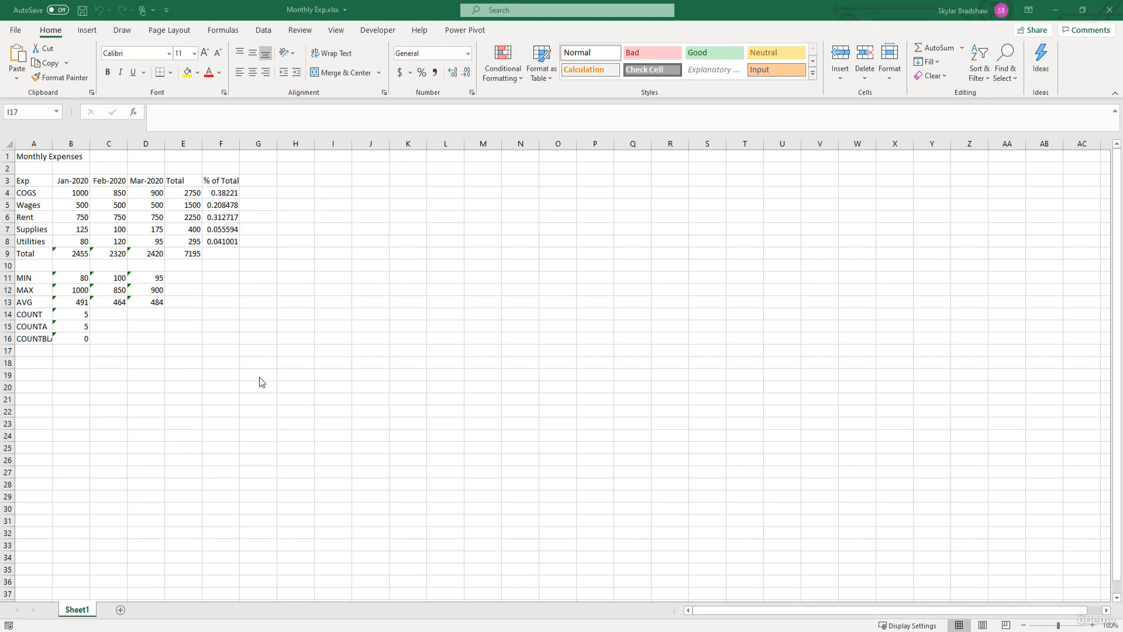
Step: Rename the Sheet1 worksheet to Report
double_click(83, 613)
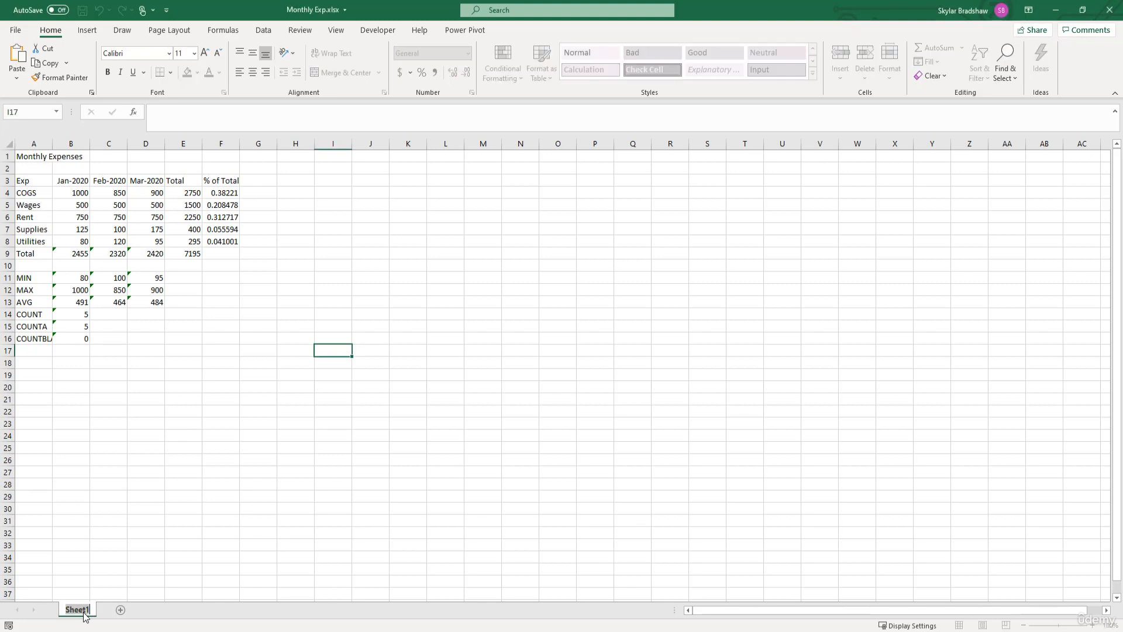
text(Report)
key(Return)
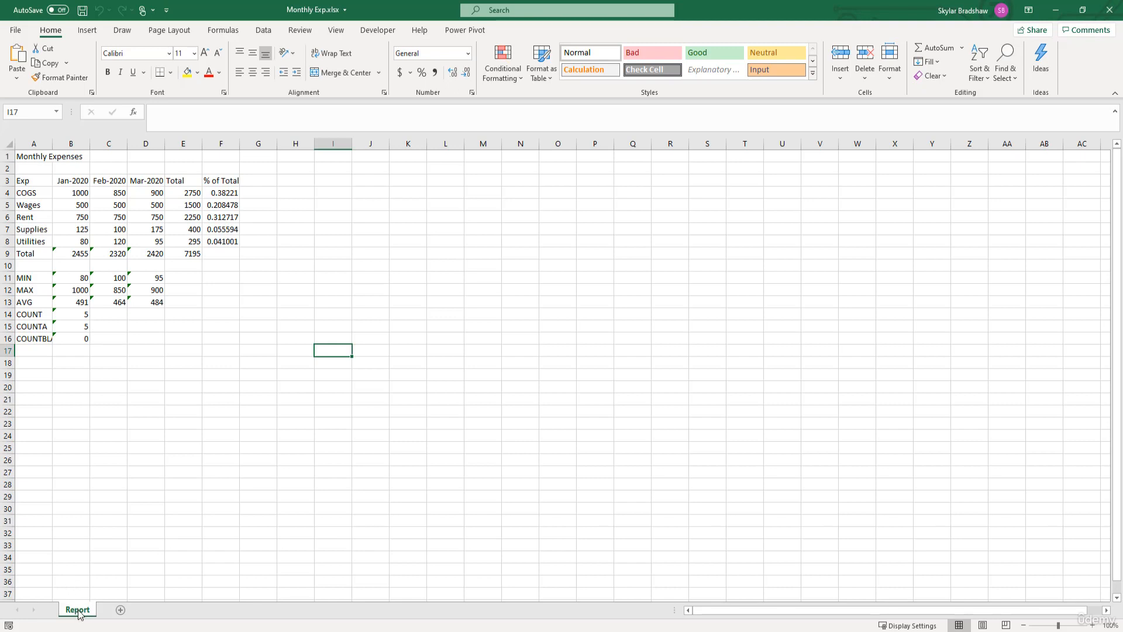
right_click(80, 614)
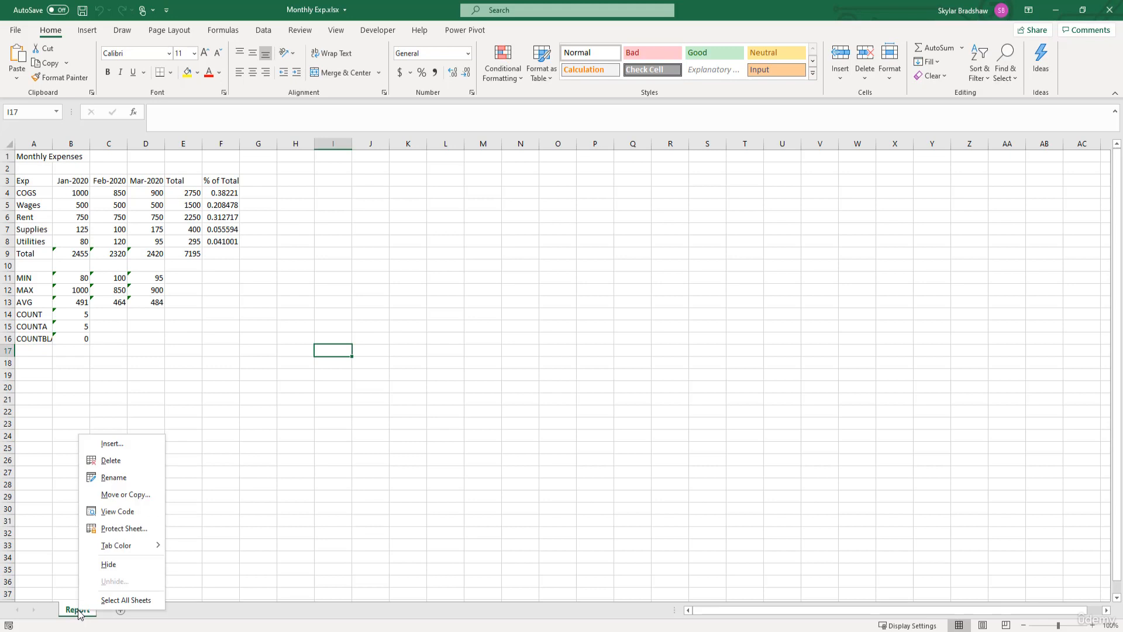
click(125, 478)
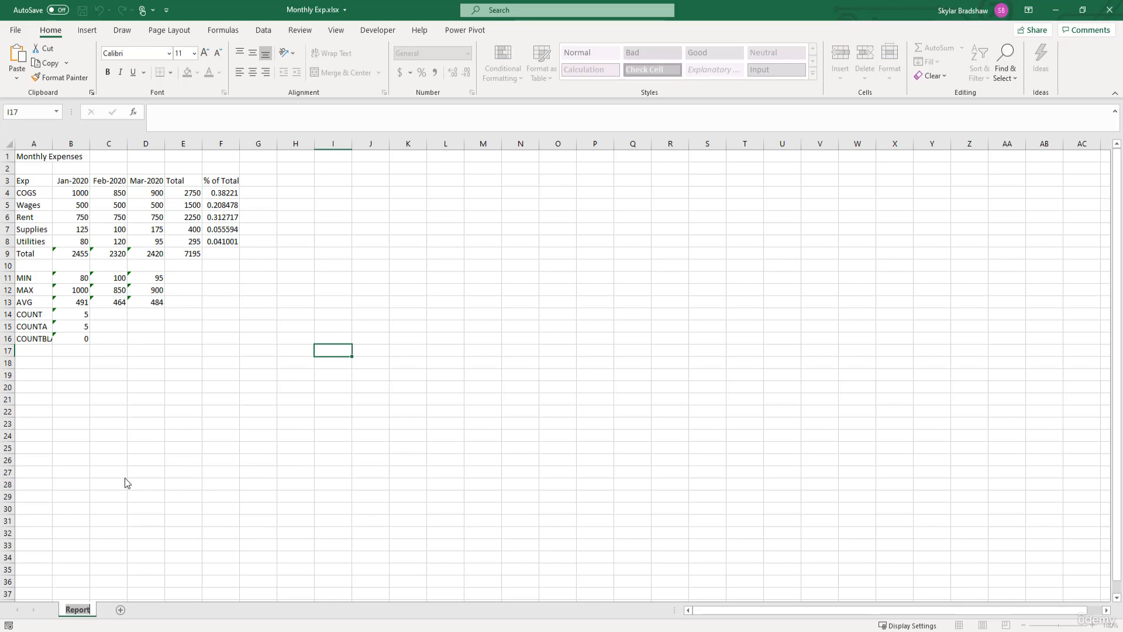
key(Return)
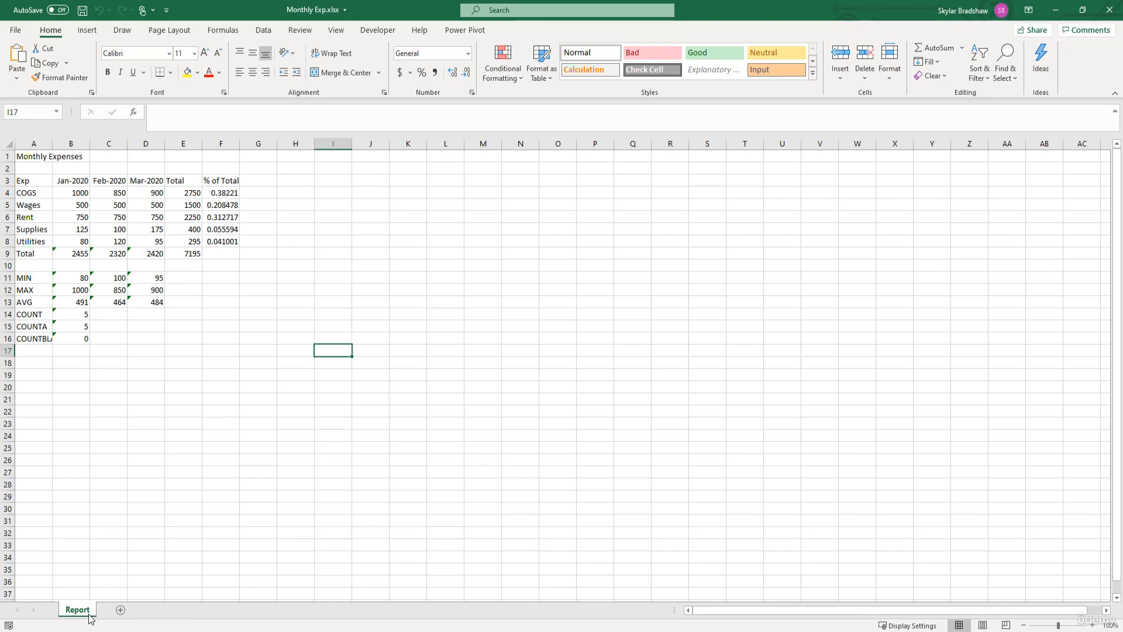
Step: Add two blank worksheets after the Report sheet
click(119, 611)
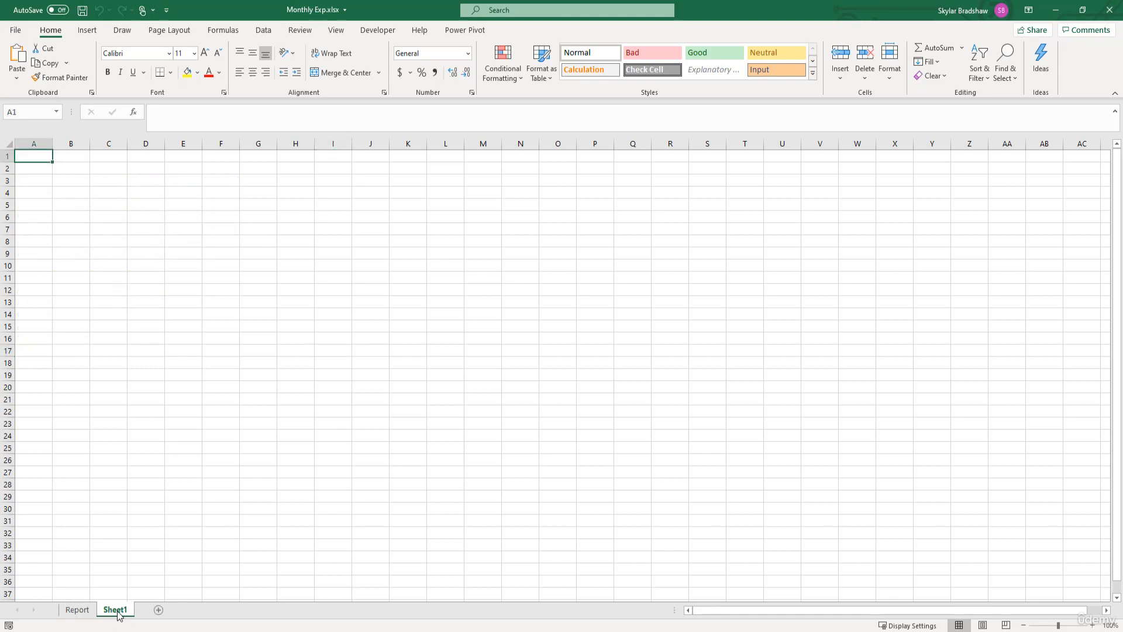
click(155, 610)
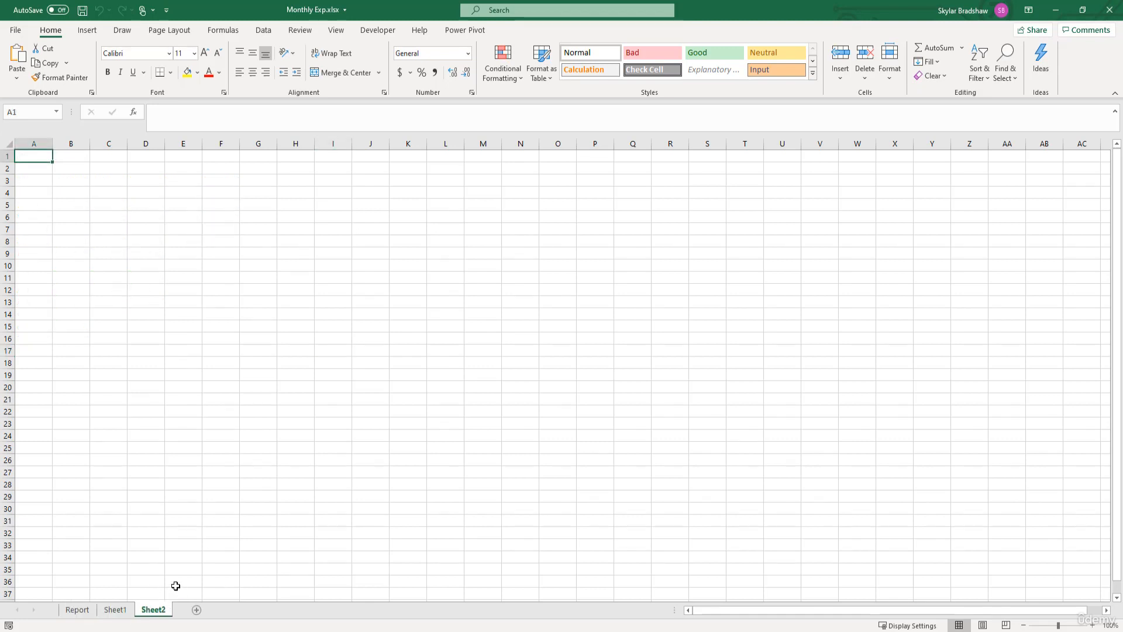
Step: Delete the Sheet2 worksheet and add another blank worksheet after Sheet1
right_click(157, 615)
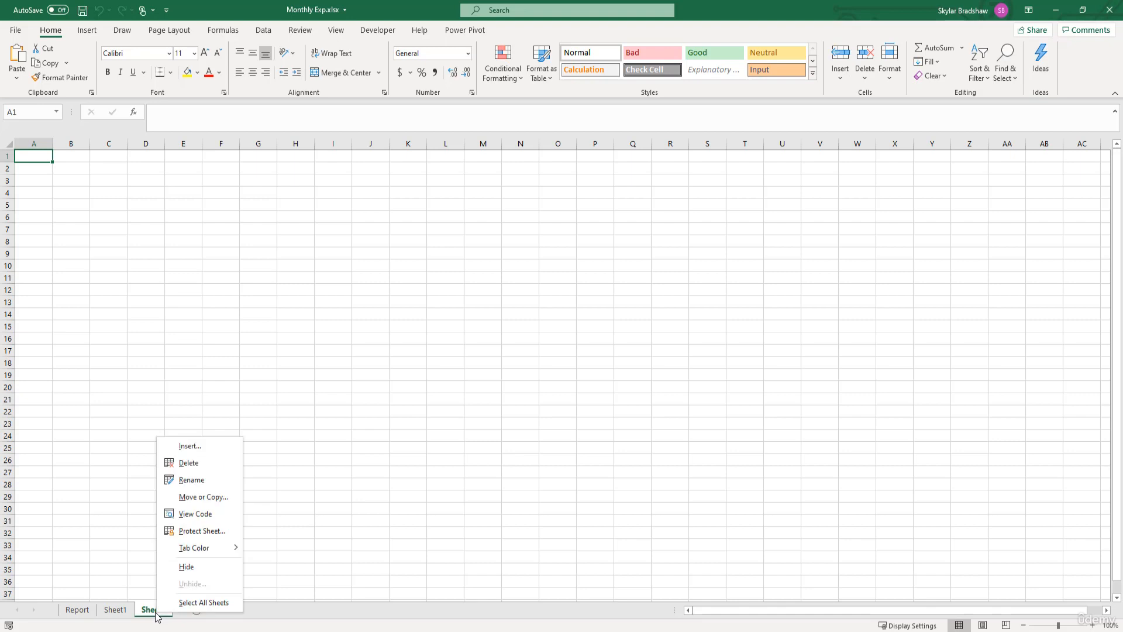
click(189, 459)
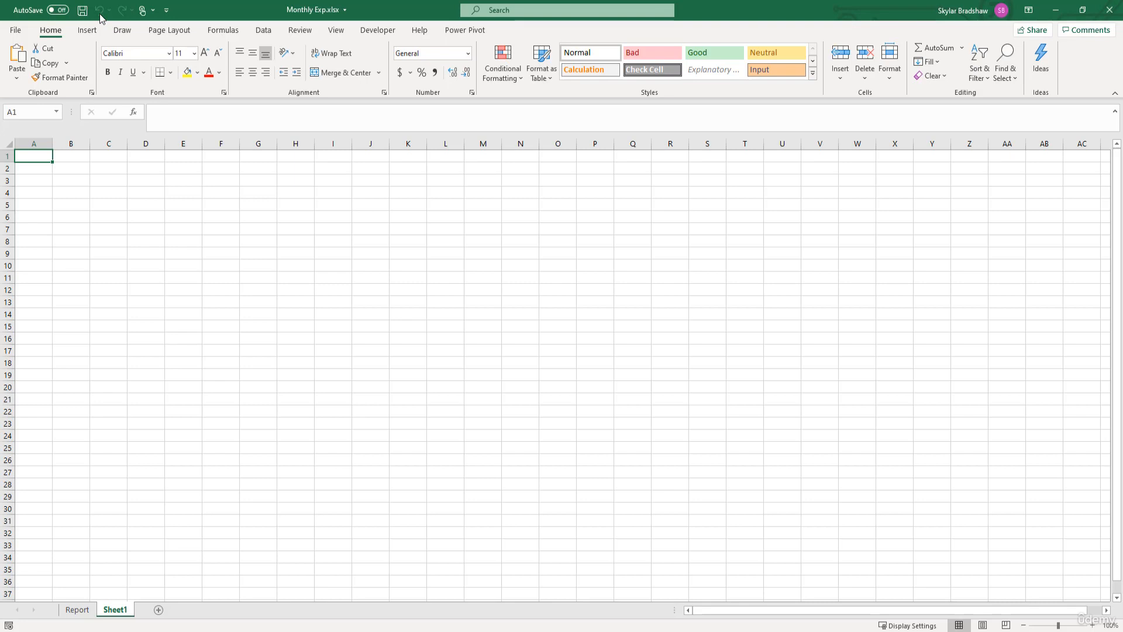
click(158, 610)
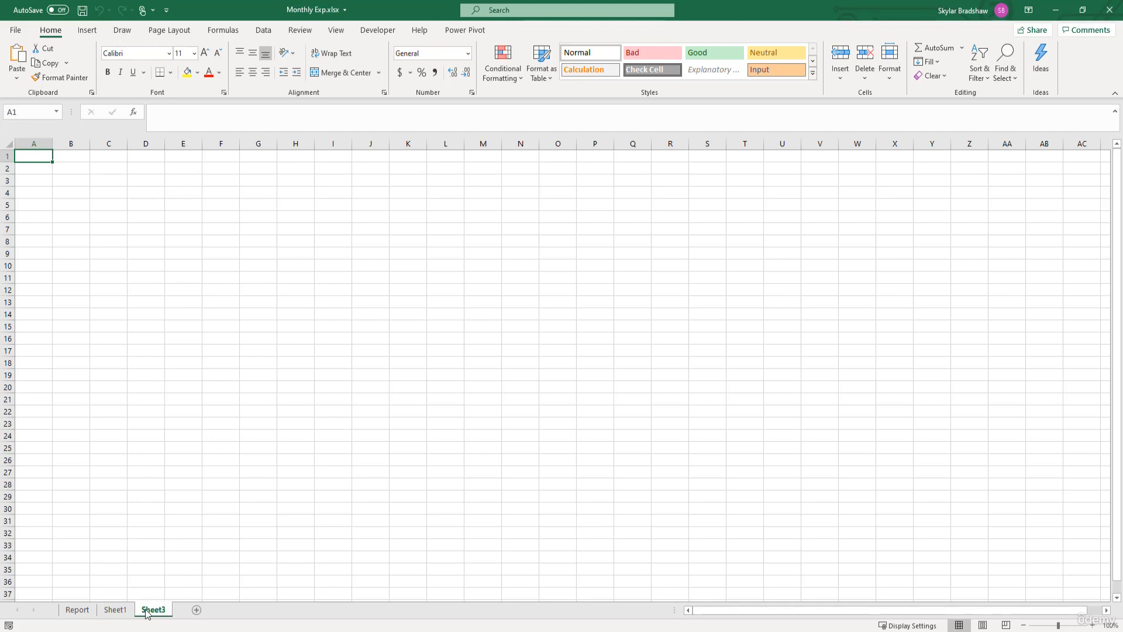
Step: Move the Report sheet between Sheet1 and Sheet3 and view the sheets in their new order
click(82, 613)
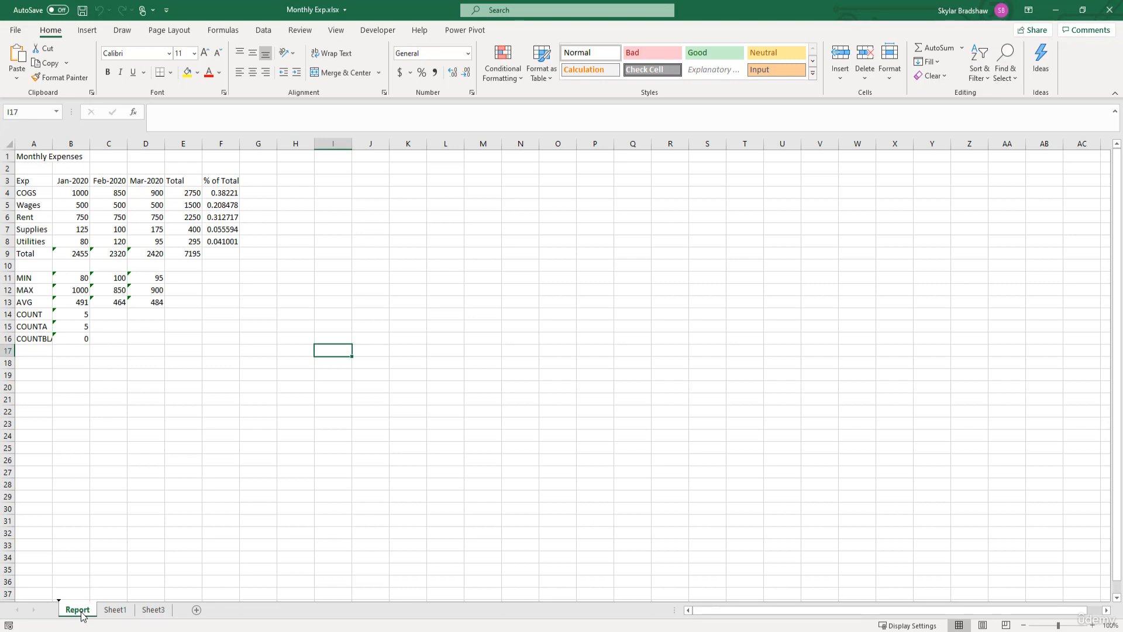
mouse_move(82, 614)
mouse_down()
mouse_move(177, 615)
mouse_move(137, 615)
mouse_up()
drag(136, 615, 137, 616)
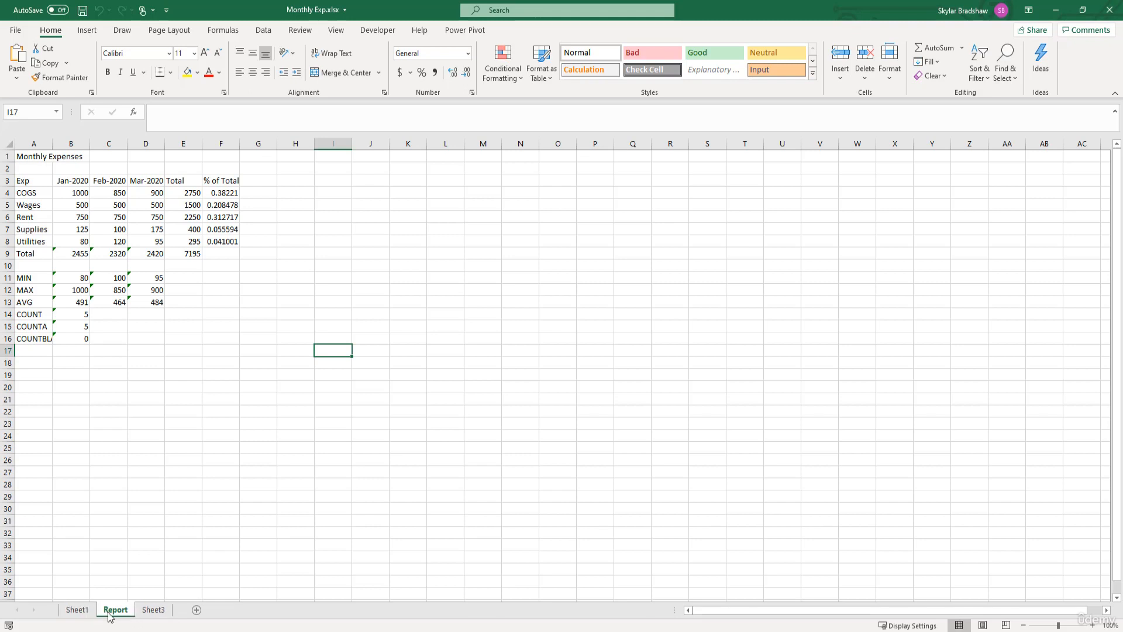
click(95, 614)
click(113, 611)
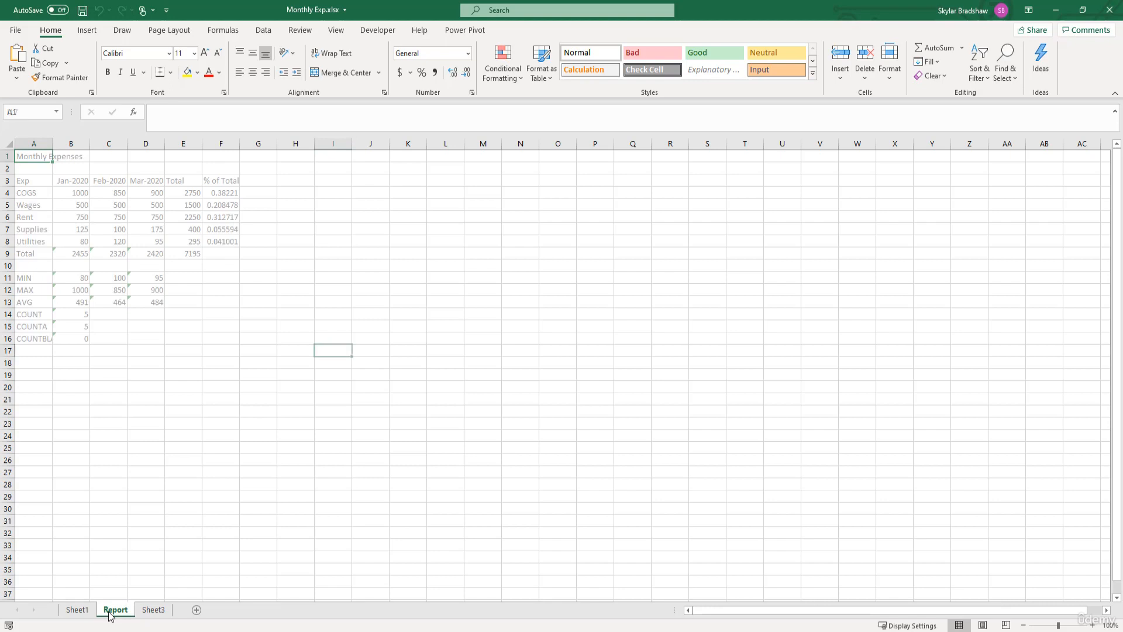
click(145, 613)
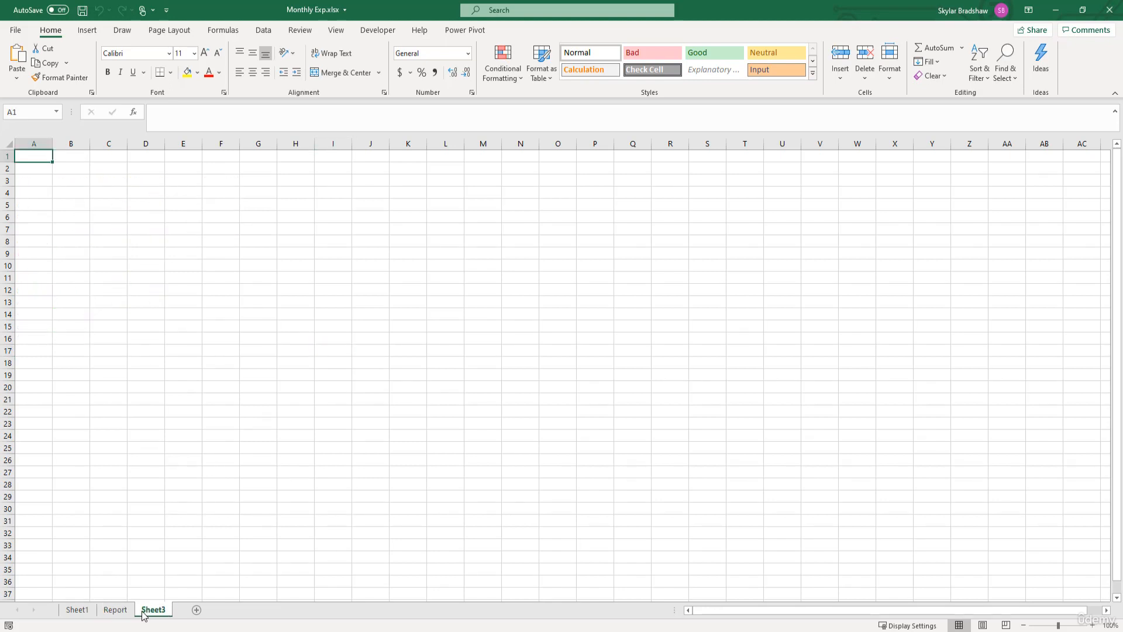
Step: Move the Report sheet back in front of Sheet1
click(127, 612)
drag(124, 614, 80, 614)
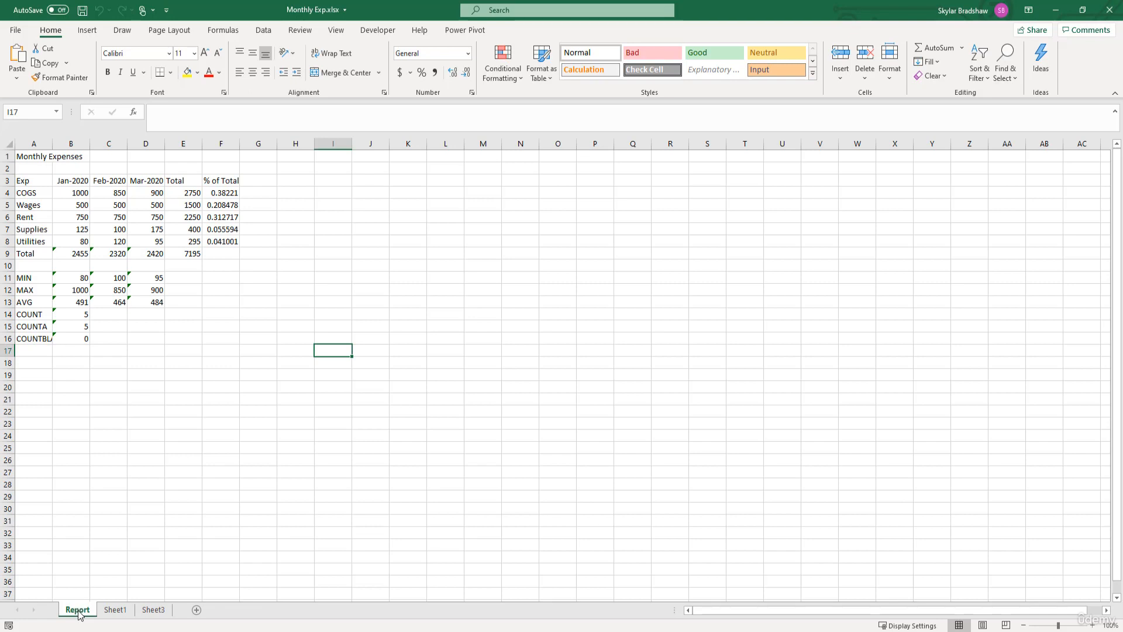
Step: Create a copy of the Report sheet in the same workbook, placed before Report
right_click(80, 613)
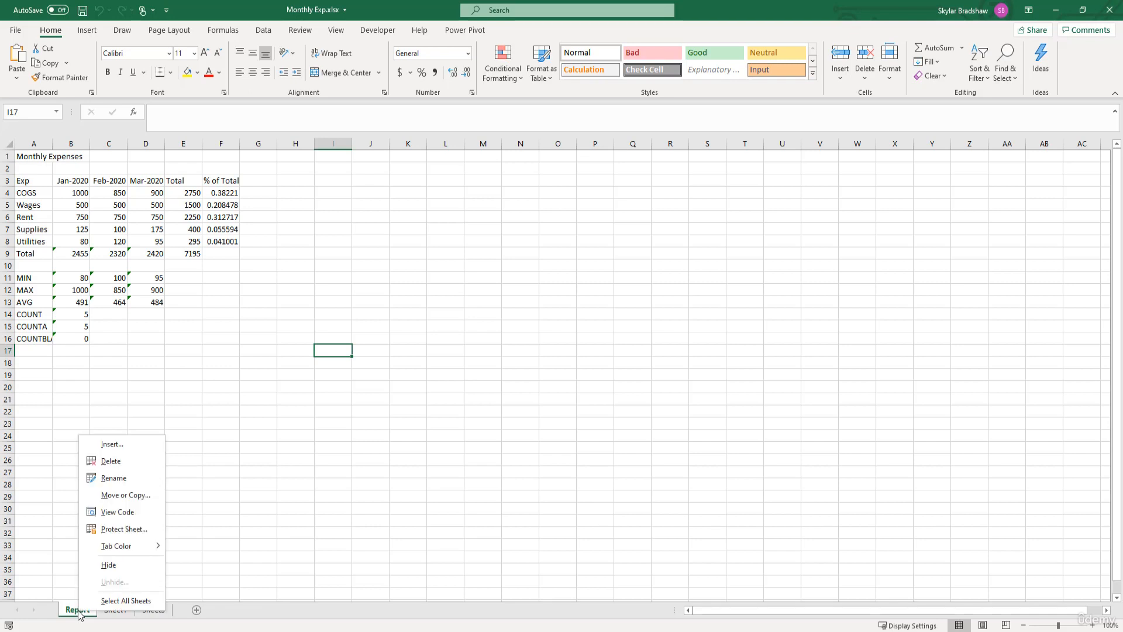
click(135, 496)
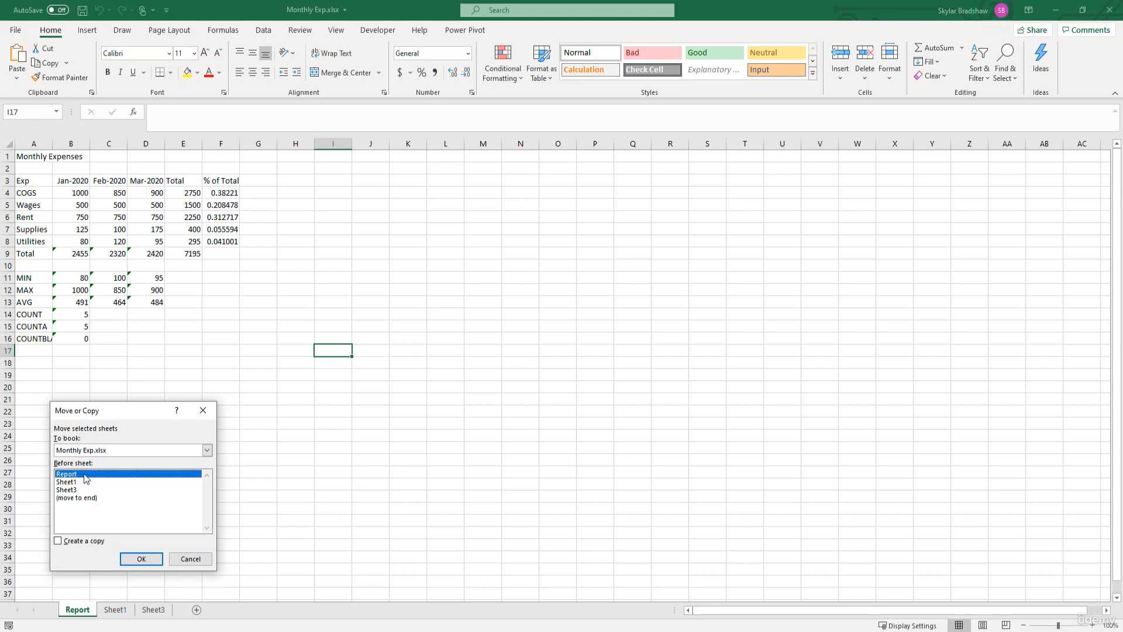
click(58, 541)
click(128, 560)
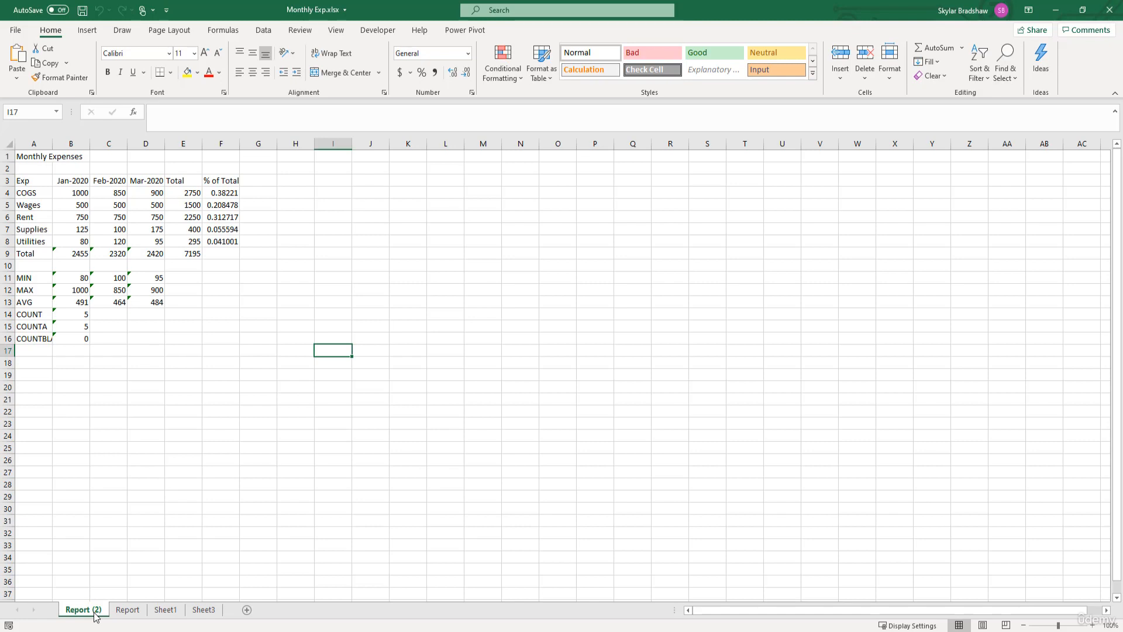
Step: Duplicate the Report (2) sheet to the end of the workbook, after Sheet3
drag(96, 615, 226, 615)
drag(226, 616, 226, 615)
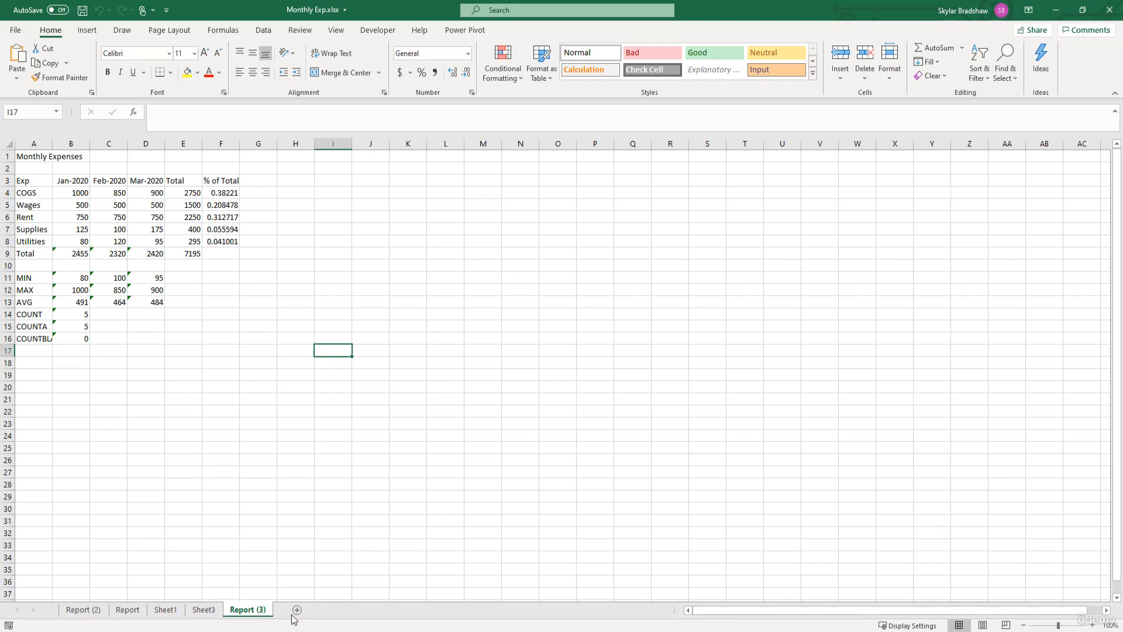
Step: Open a new blank Excel workbook and return to Monthly Exp.xlsx
right_click(388, 631)
click(350, 580)
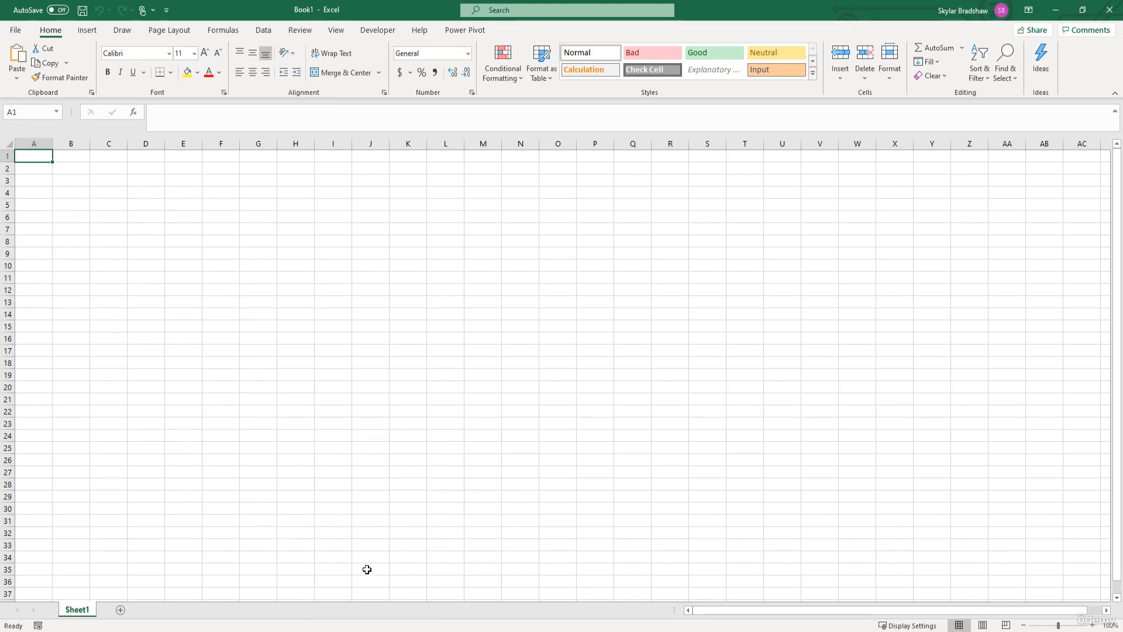
click(386, 629)
click(349, 609)
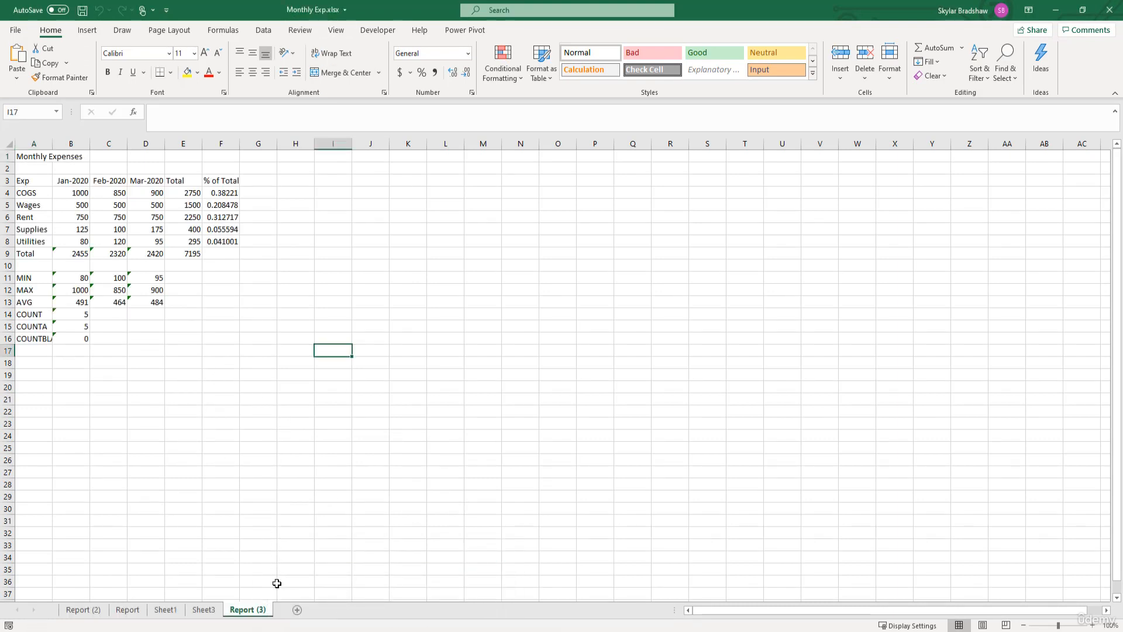
Step: Move the Report (3) sheet to the end of the Book1 workbook without creating a copy
right_click(252, 613)
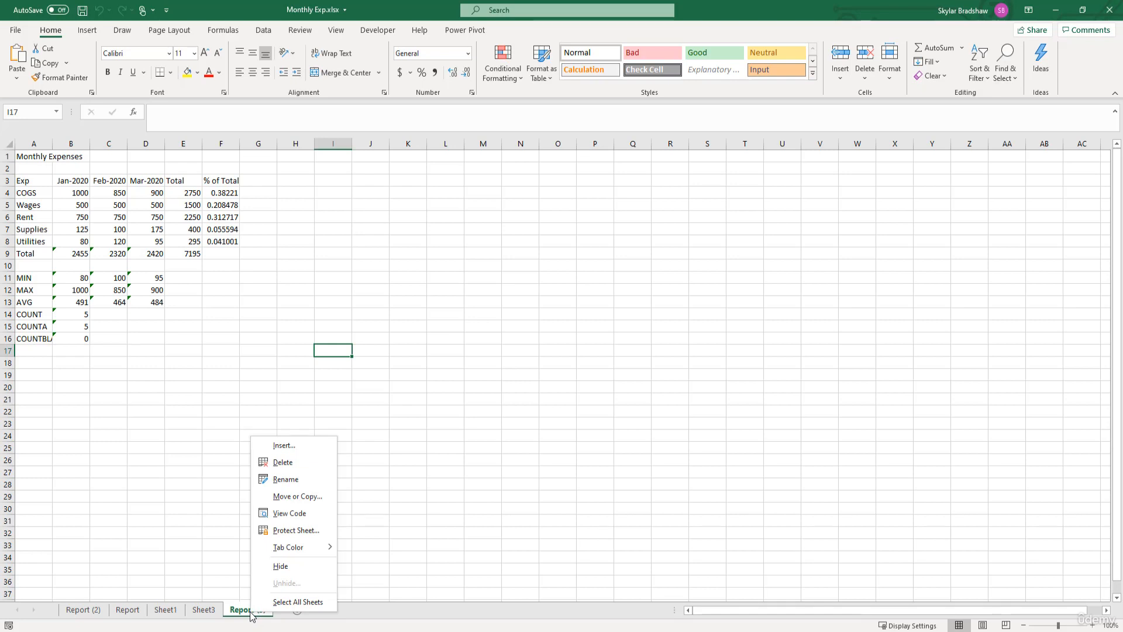
click(291, 497)
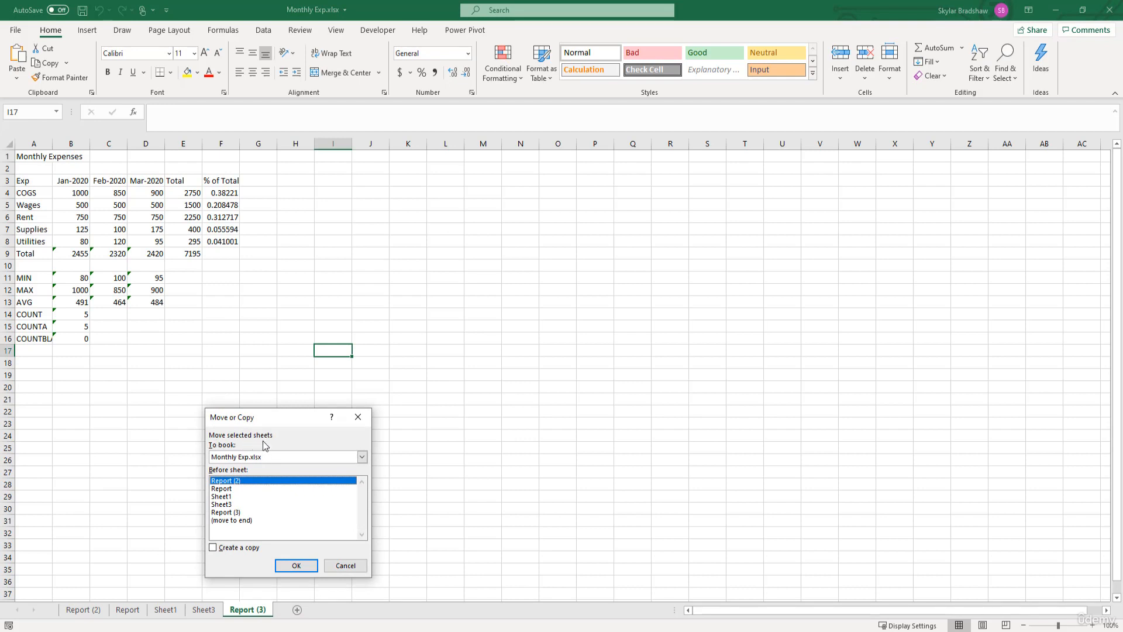
click(238, 513)
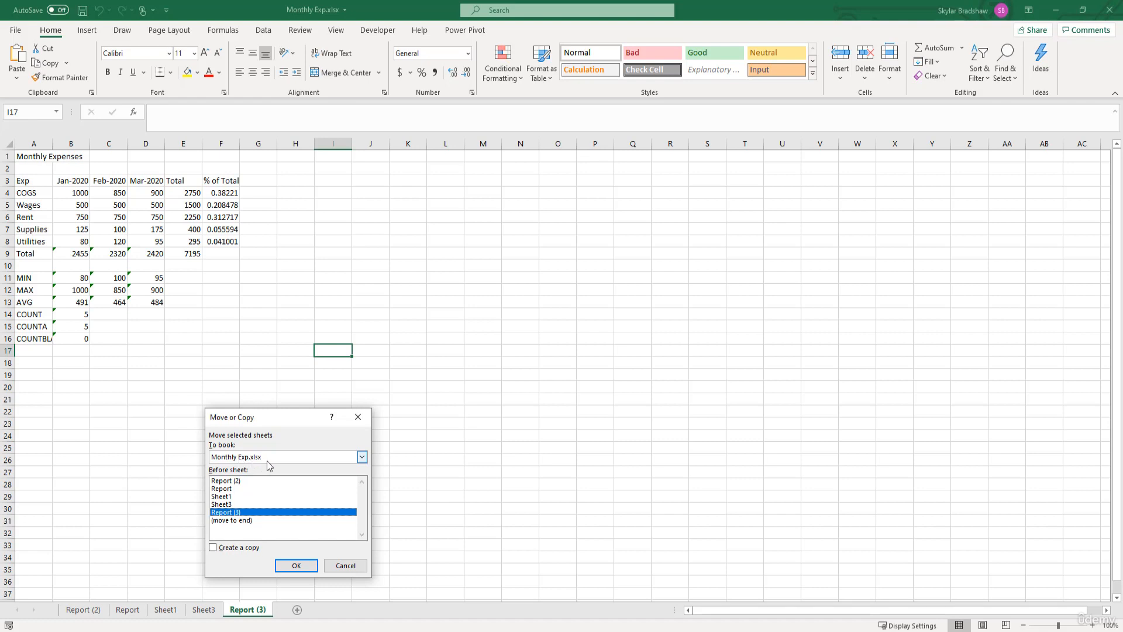
click(362, 458)
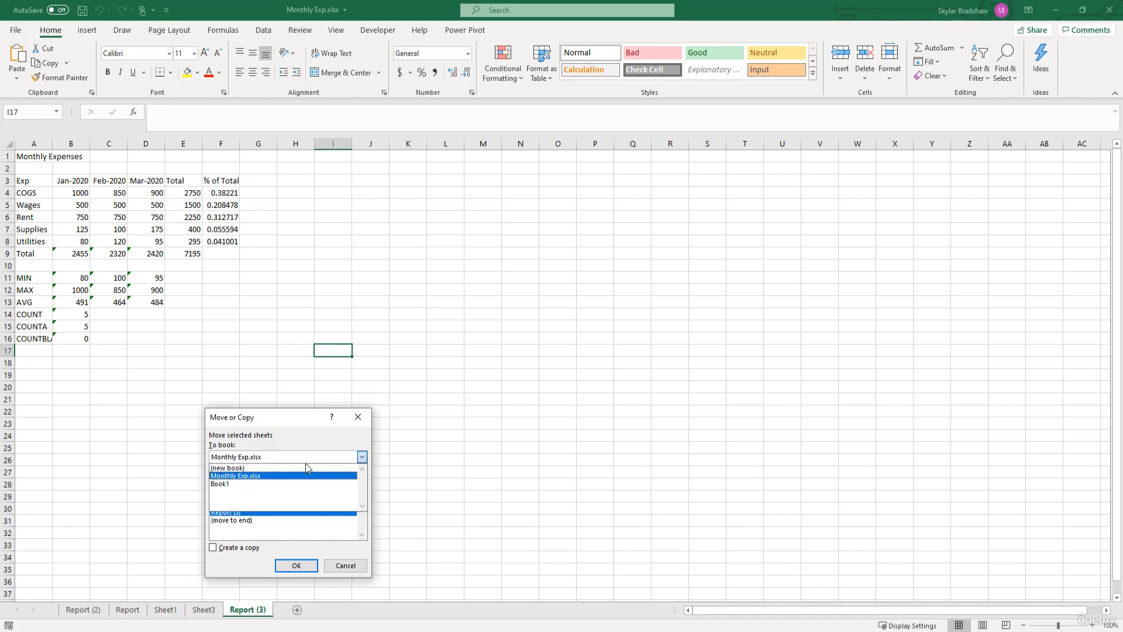
click(248, 484)
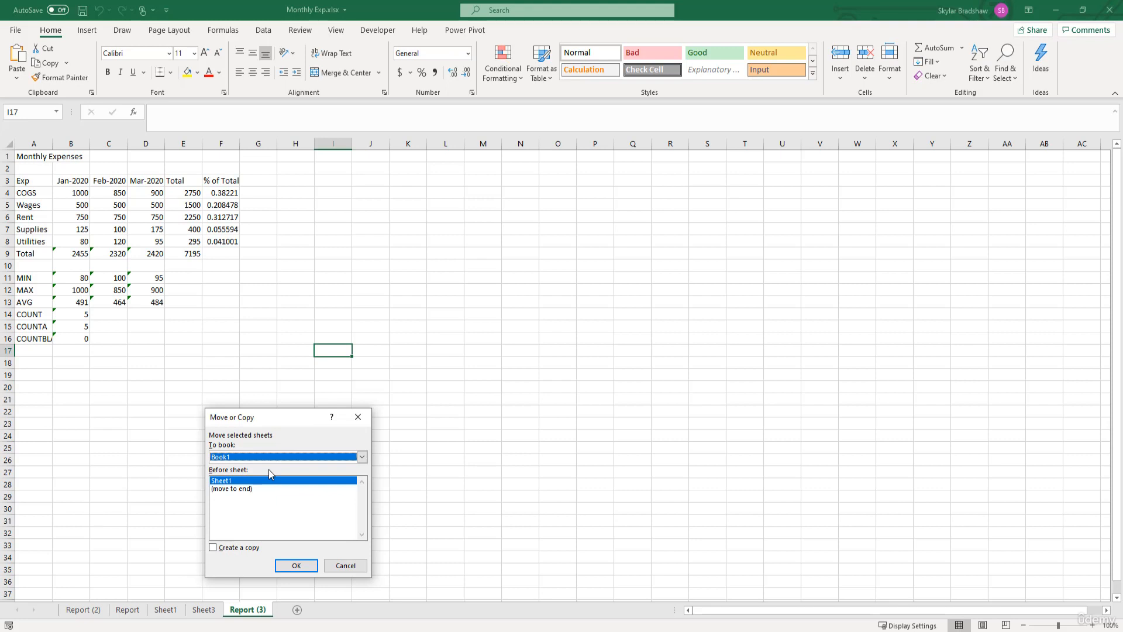
click(241, 489)
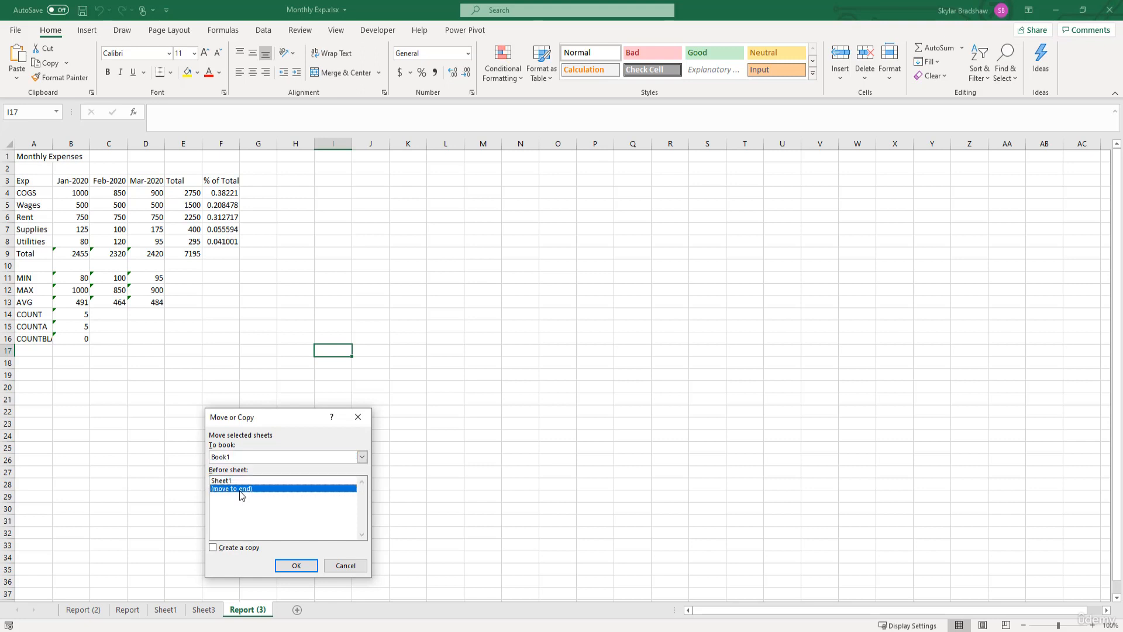
click(296, 565)
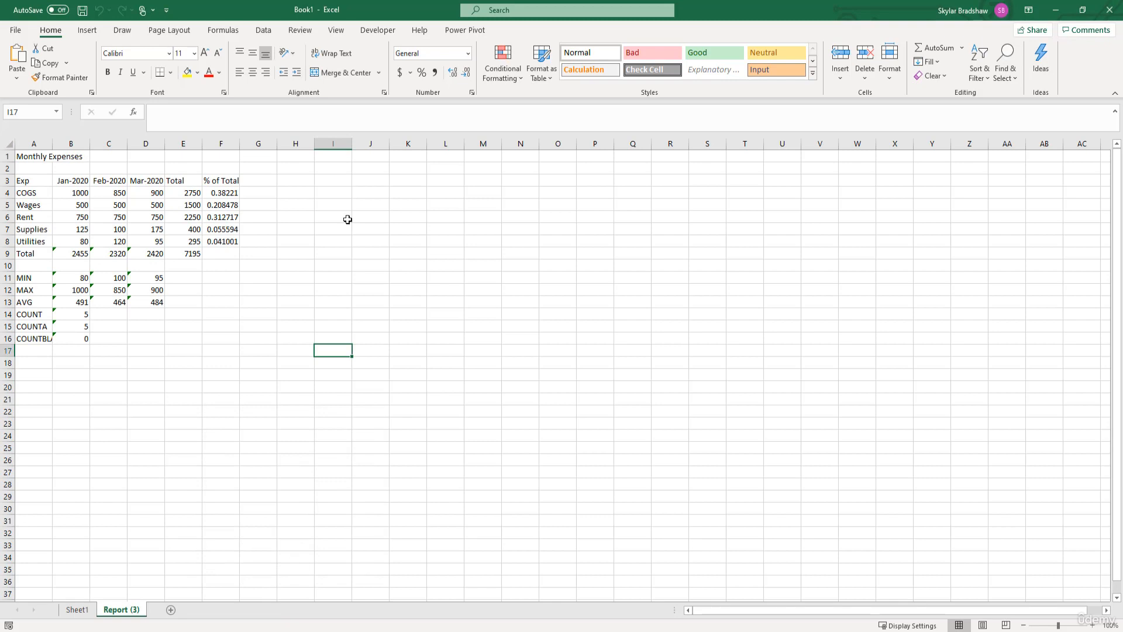
Step: Check the Sheet1 and Report (3) sheets in Book1 and switch back to the Monthly Exp.xlsx workbook
click(82, 612)
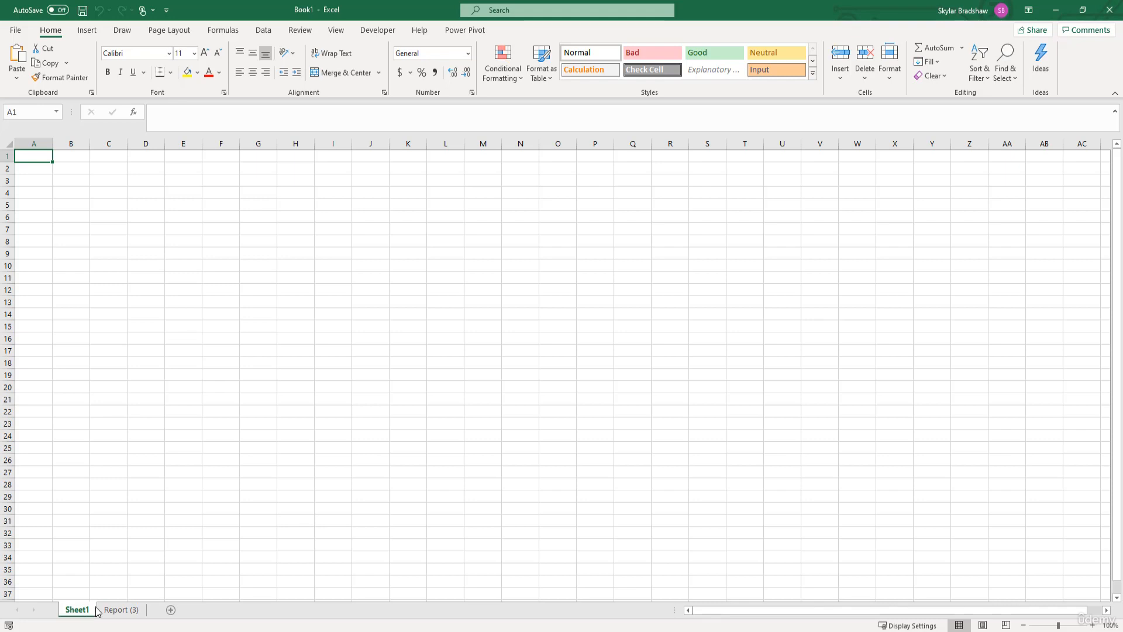
click(108, 611)
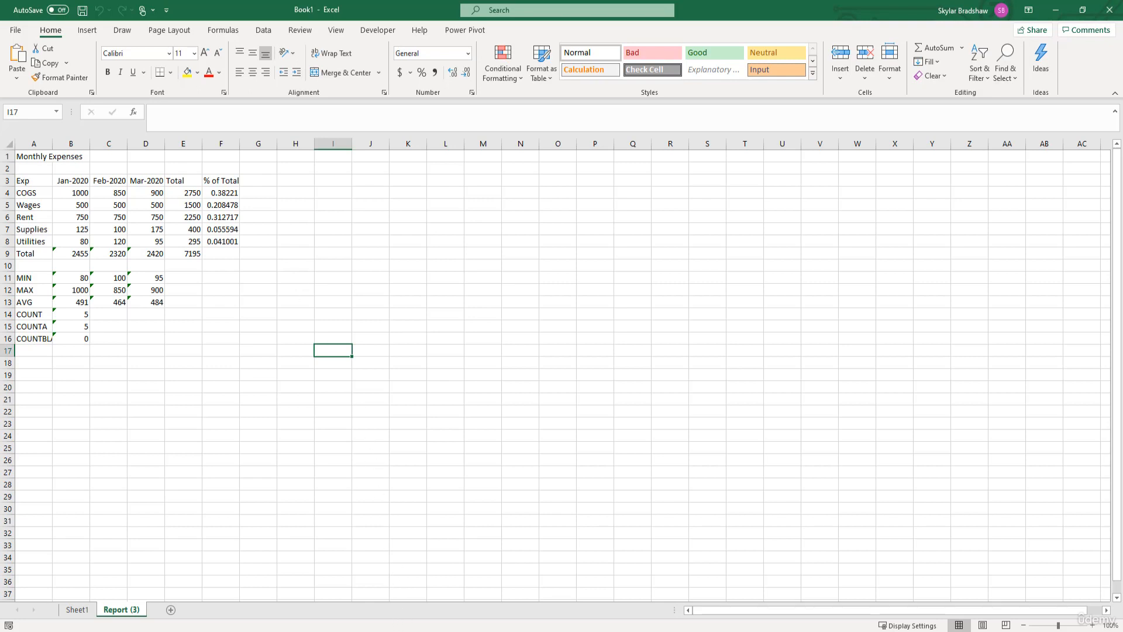
click(375, 630)
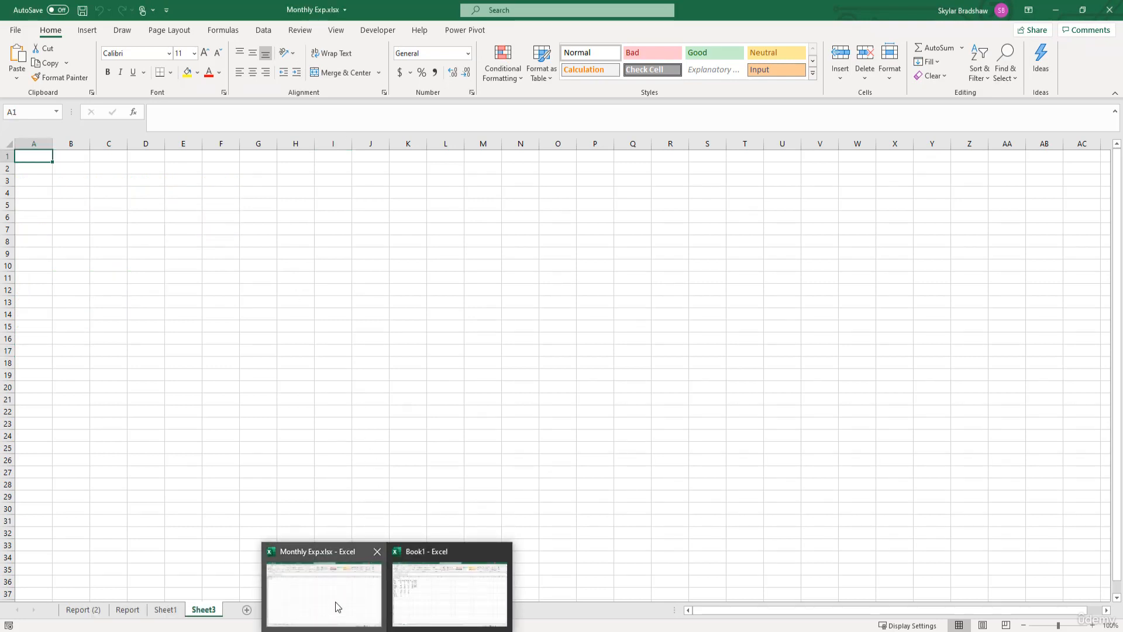
click(360, 592)
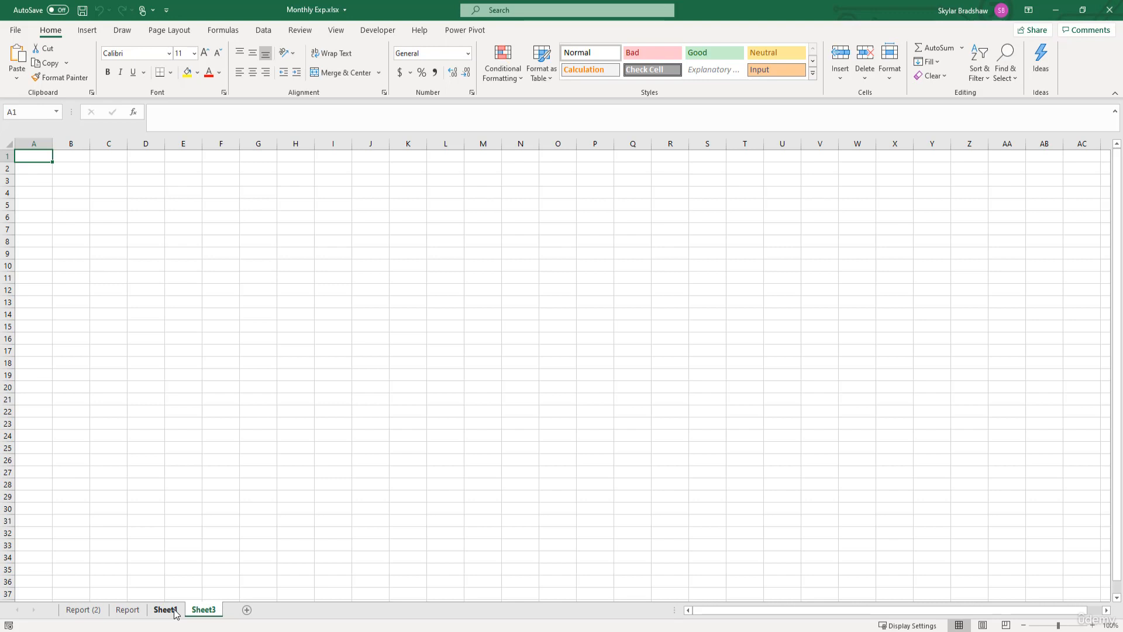
Step: Create a copy of the Report (2) sheet at the end of the Book1 workbook and return to Monthly Exp.xlsx
click(83, 610)
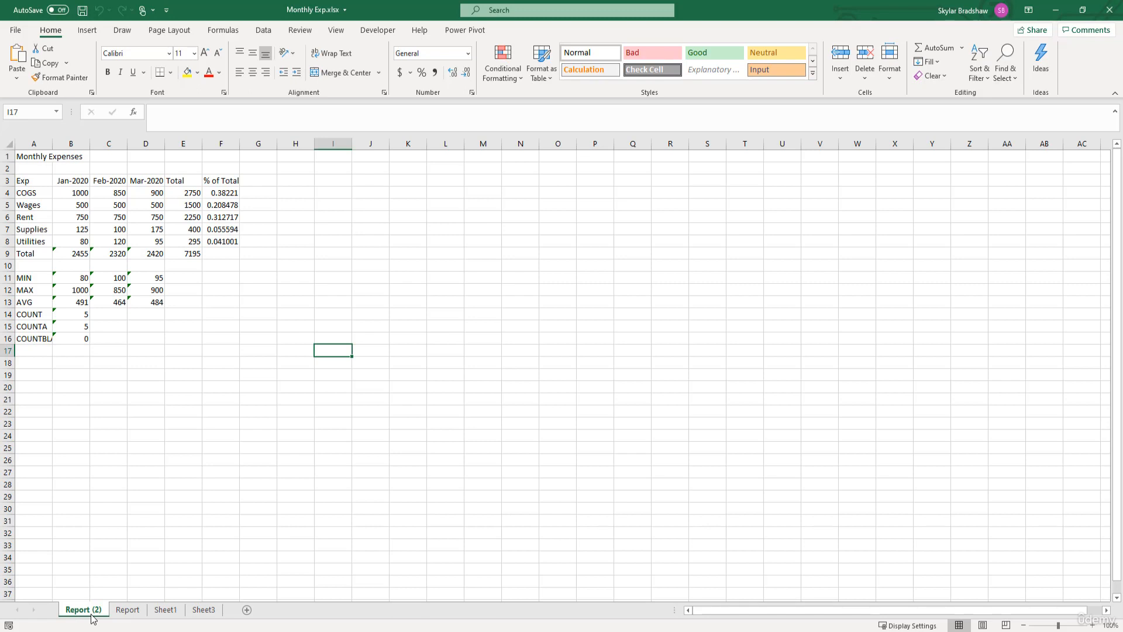
right_click(93, 618)
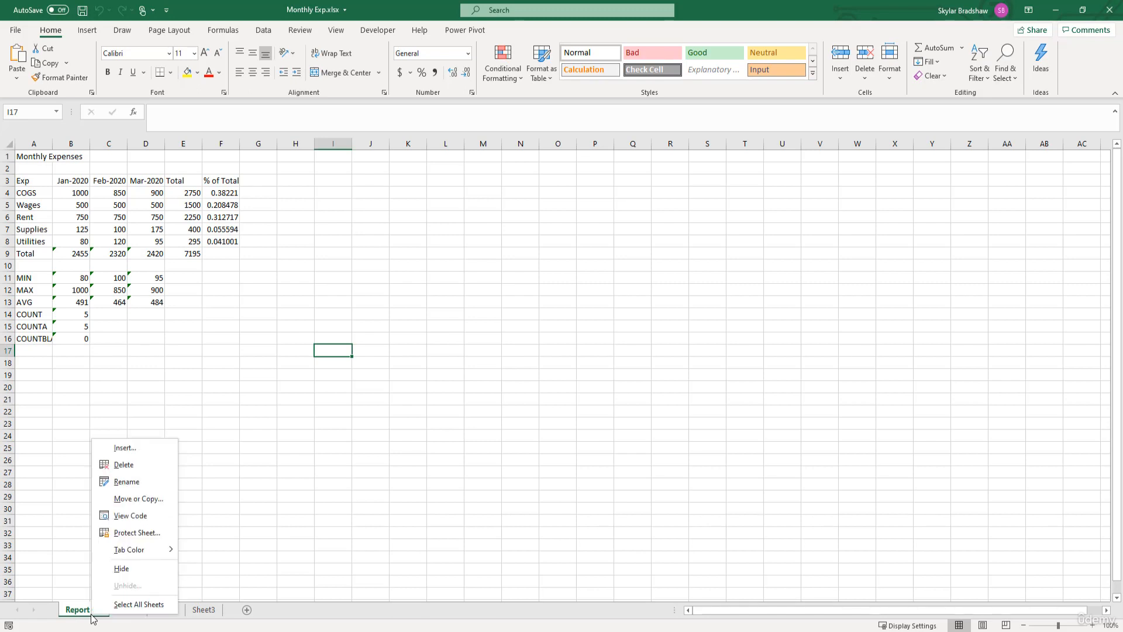
click(138, 498)
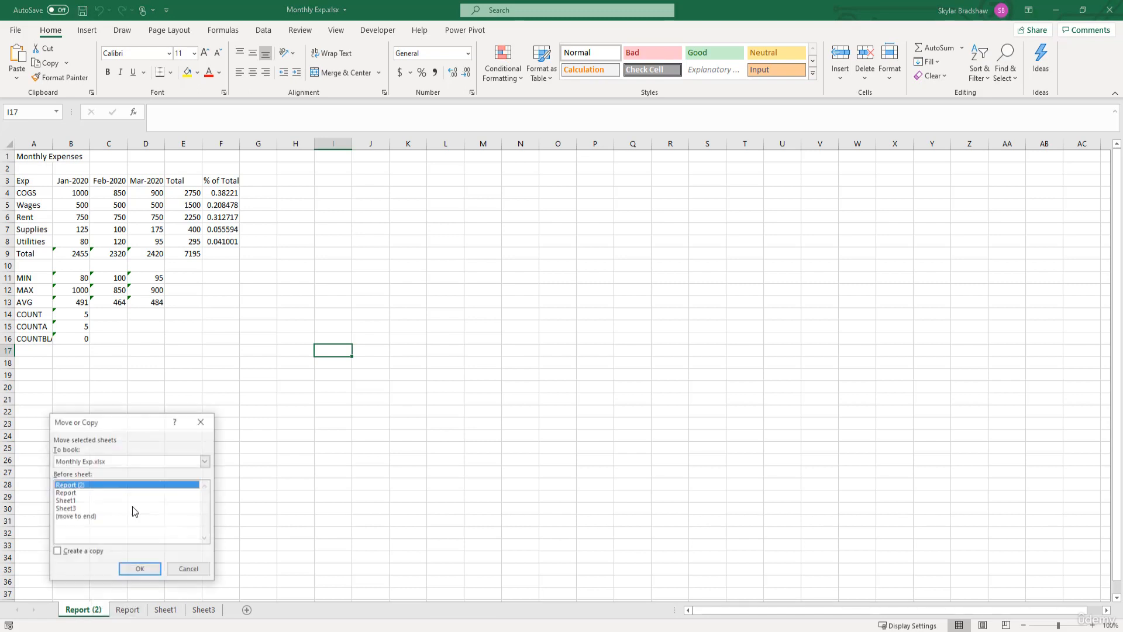
click(207, 461)
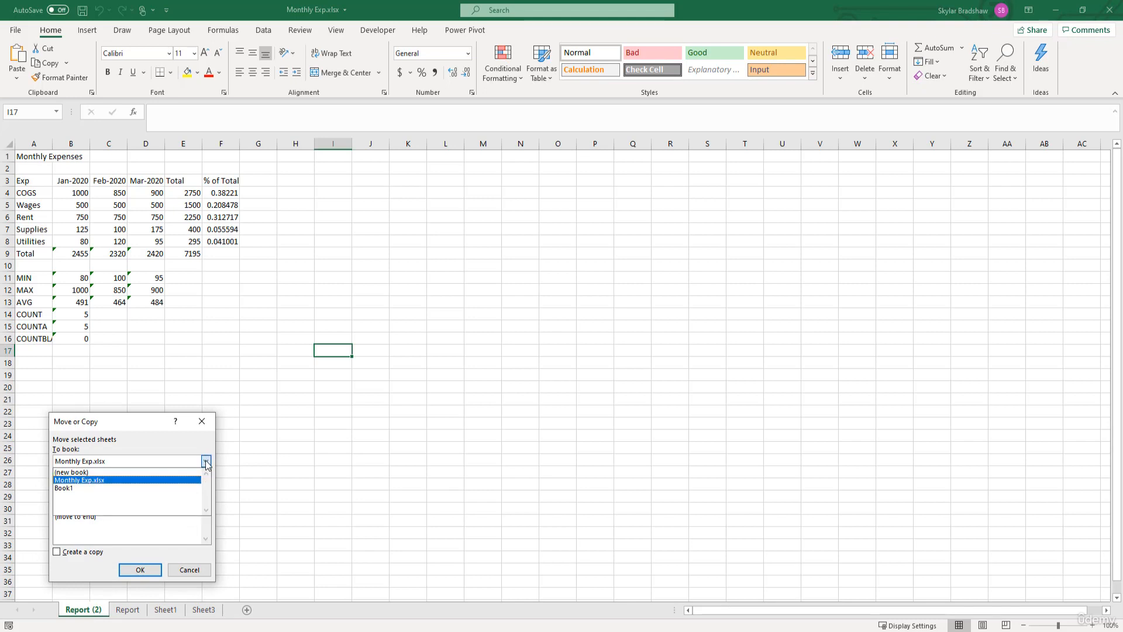
click(157, 488)
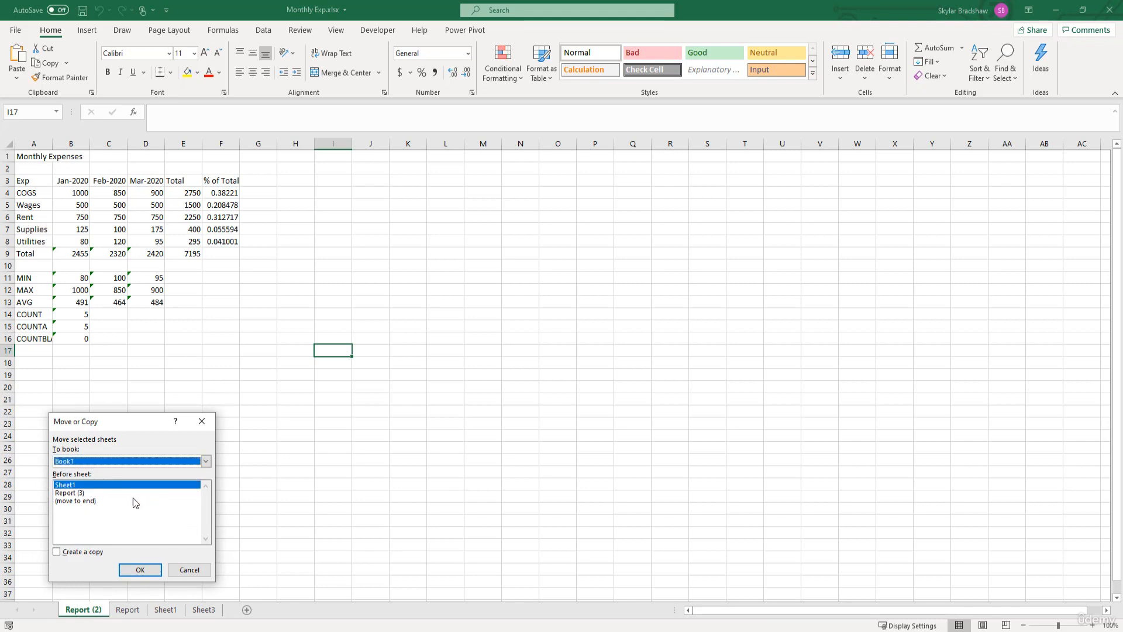
click(57, 551)
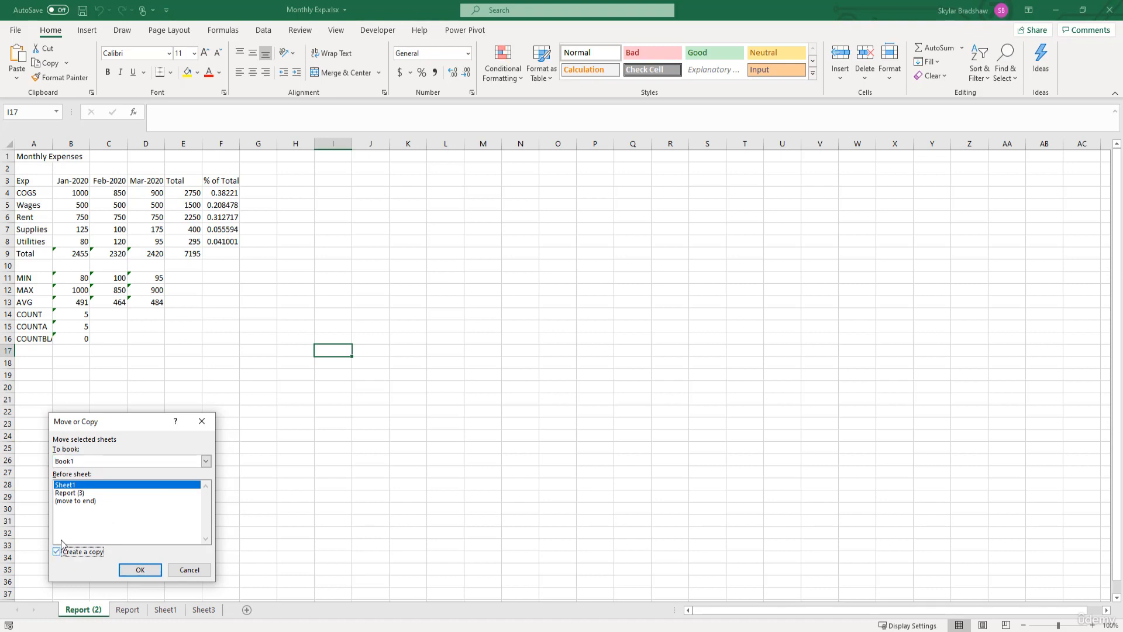
click(72, 501)
click(138, 570)
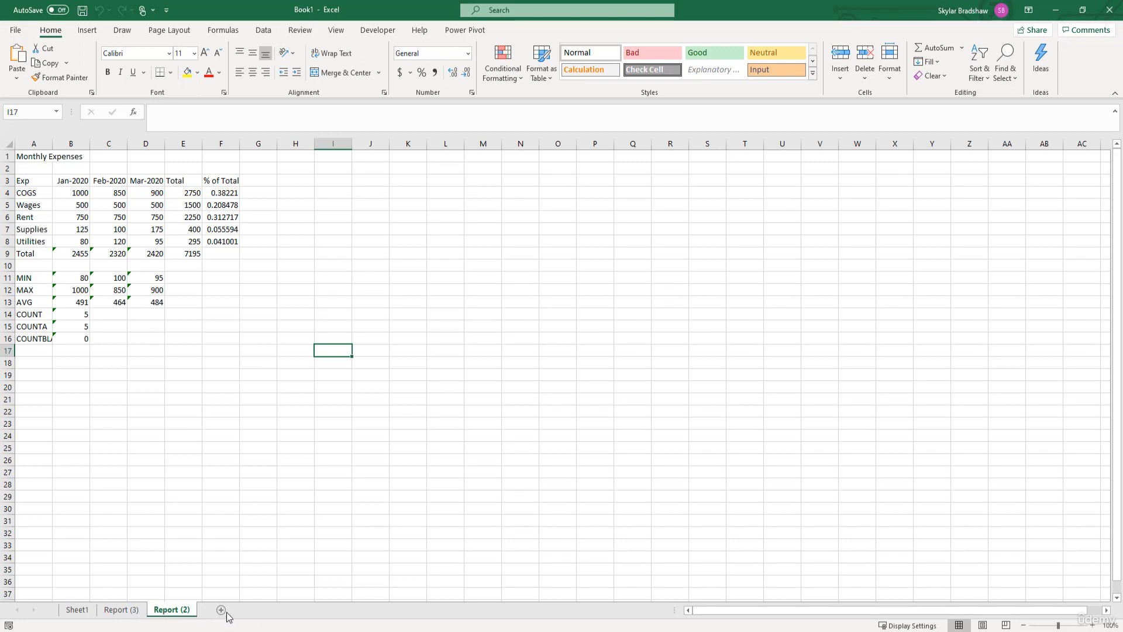
click(387, 631)
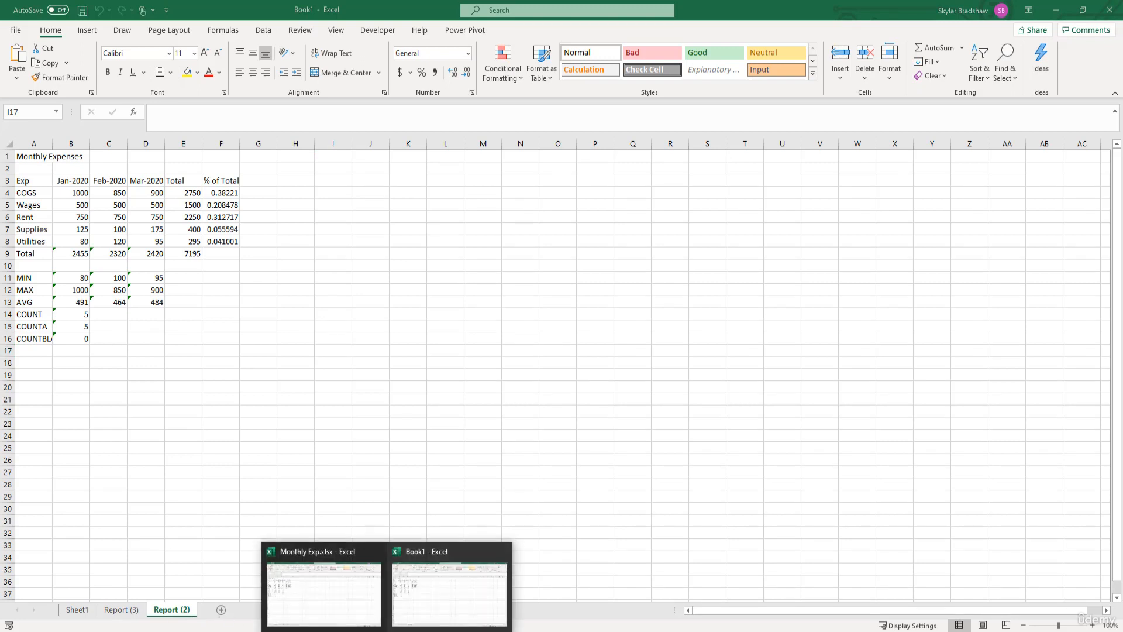
click(347, 608)
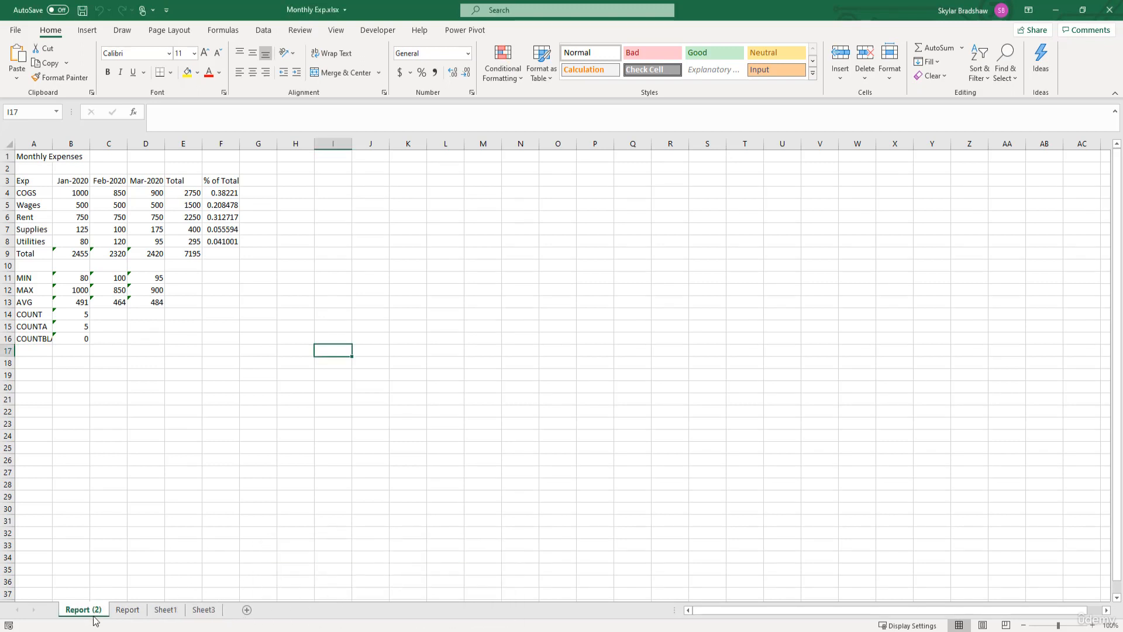